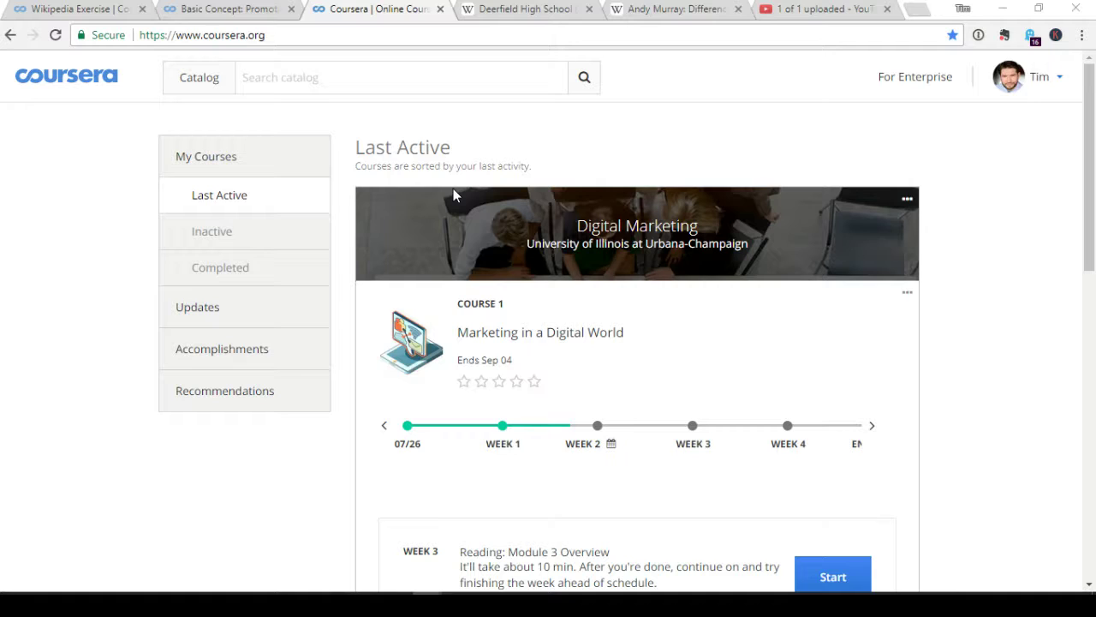
Open the Deerfield High School (Illinois) article and highlight the last entry in its Notable alumni list
left_click(538, 15)
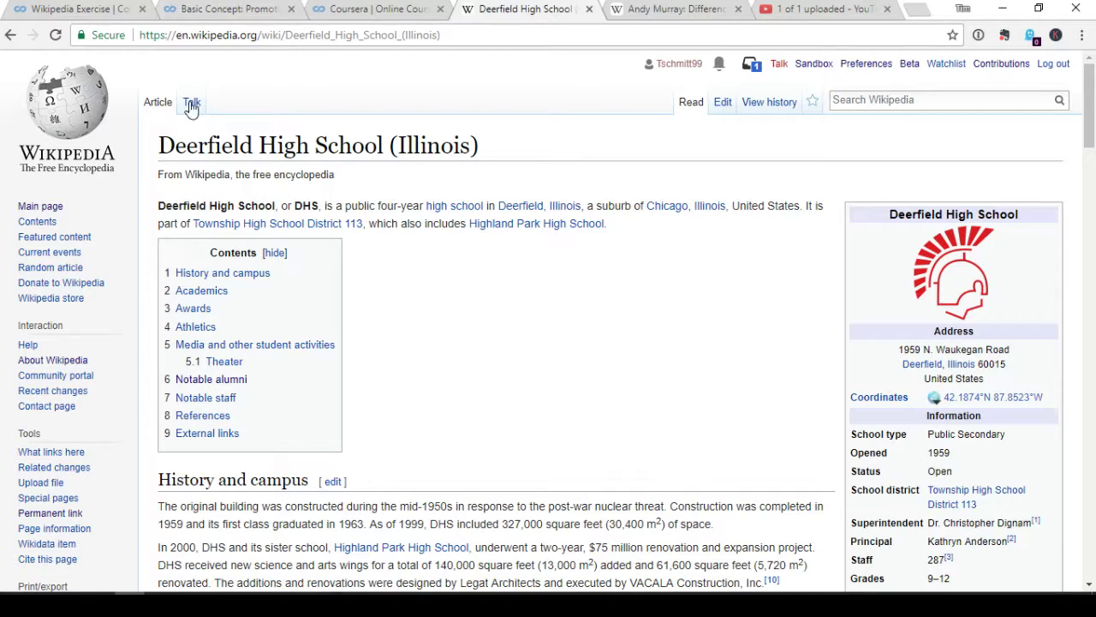
left_click_drag(159, 144, 392, 137)
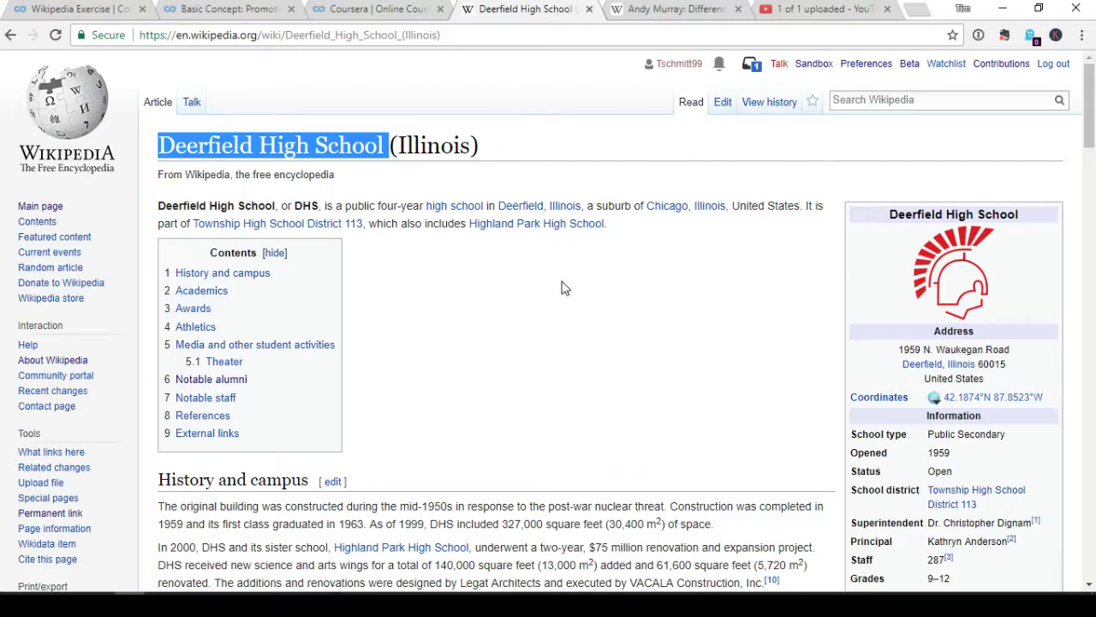
scroll(531, 325, "down", 10)
scroll(524, 326, "down", 15)
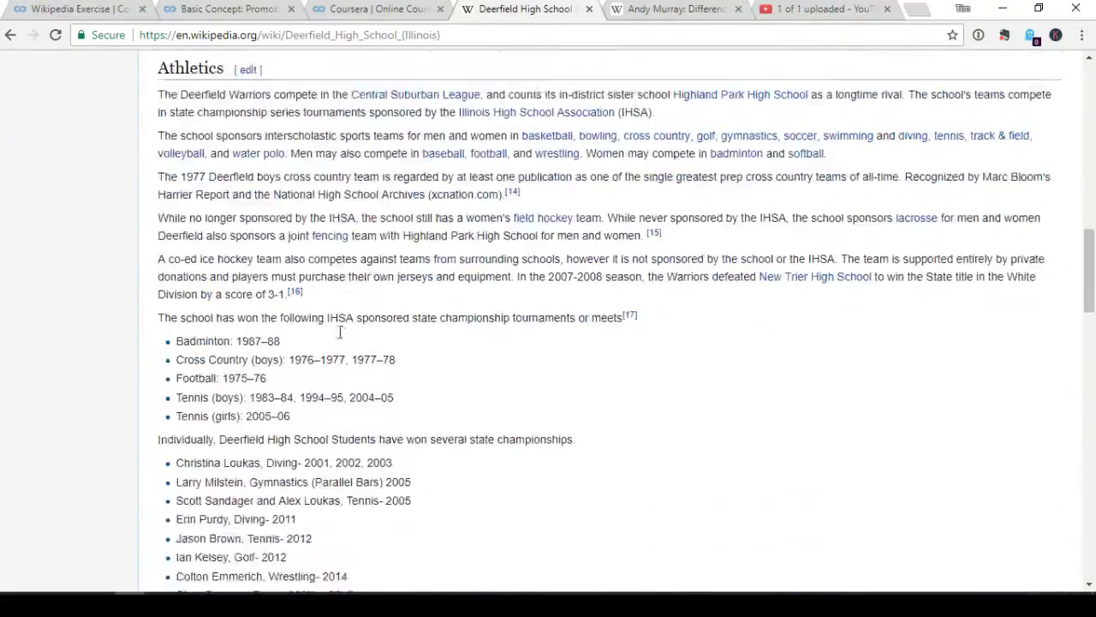
scroll(214, 197, "up", 3)
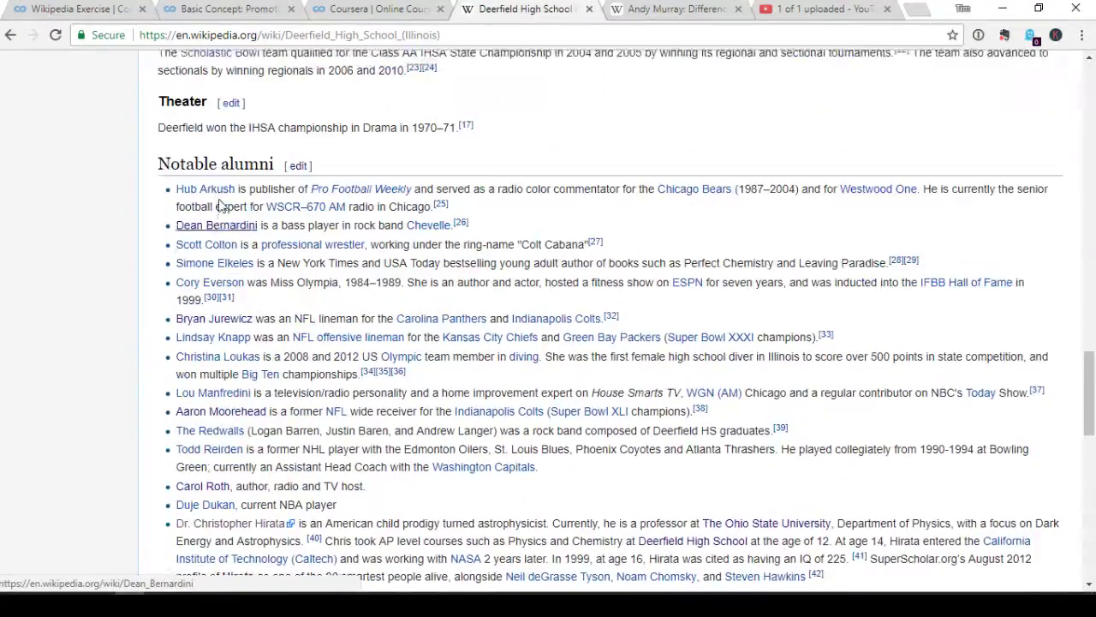
scroll(171, 360, "down", 2)
left_click_drag(164, 366, 821, 413)
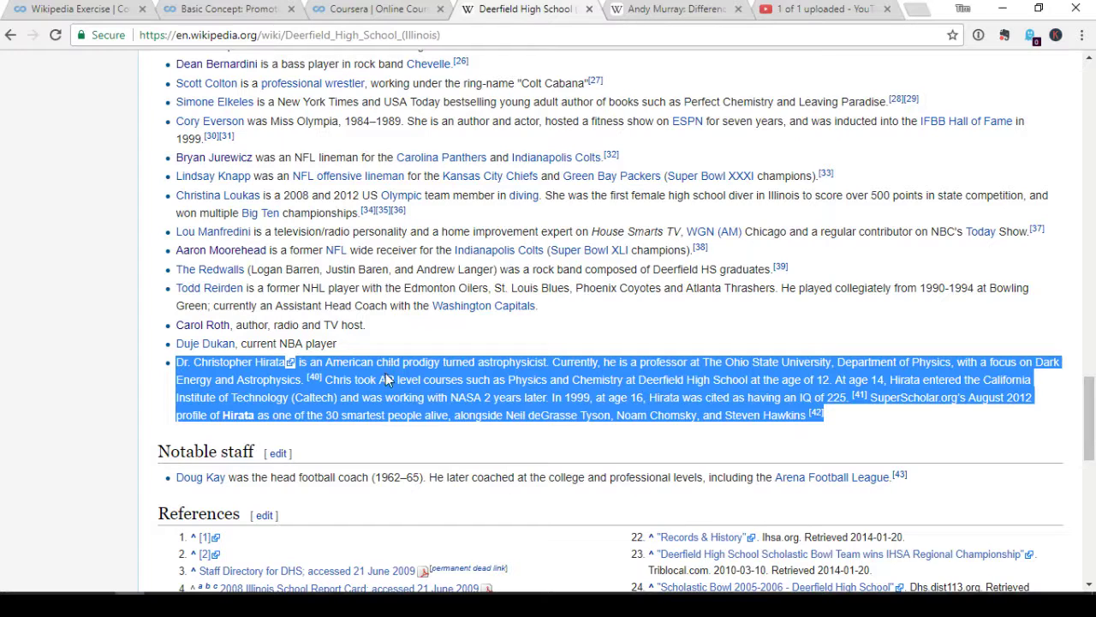
left_click(423, 360)
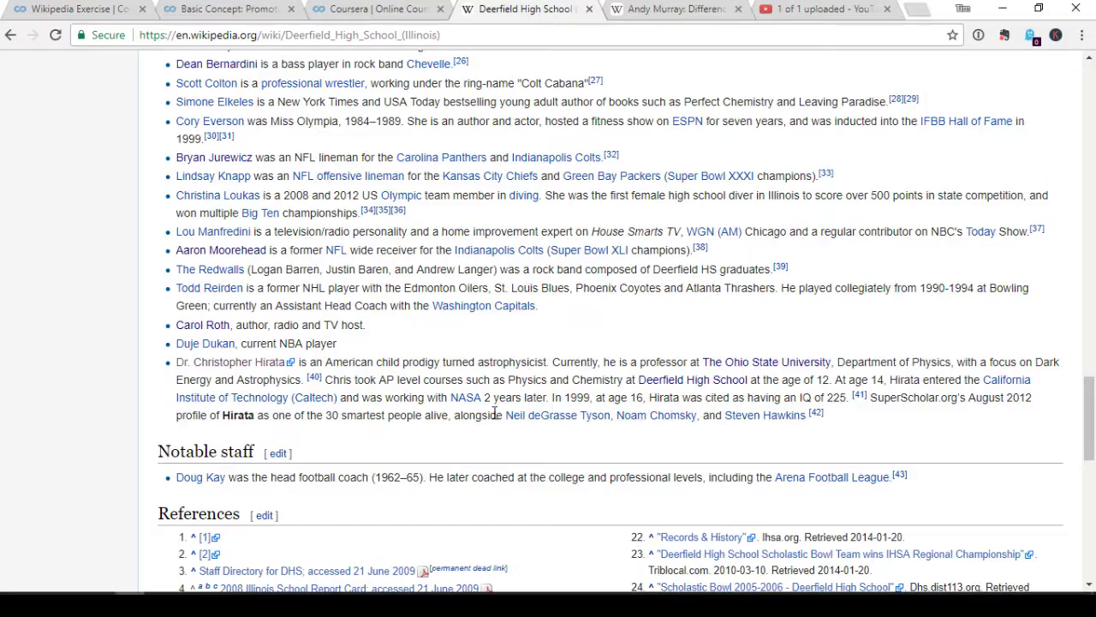
Compare the 12 July 2017 and 11 August 2017 revisions in the Deerfield High School article's history
scroll(318, 150, "up", 1)
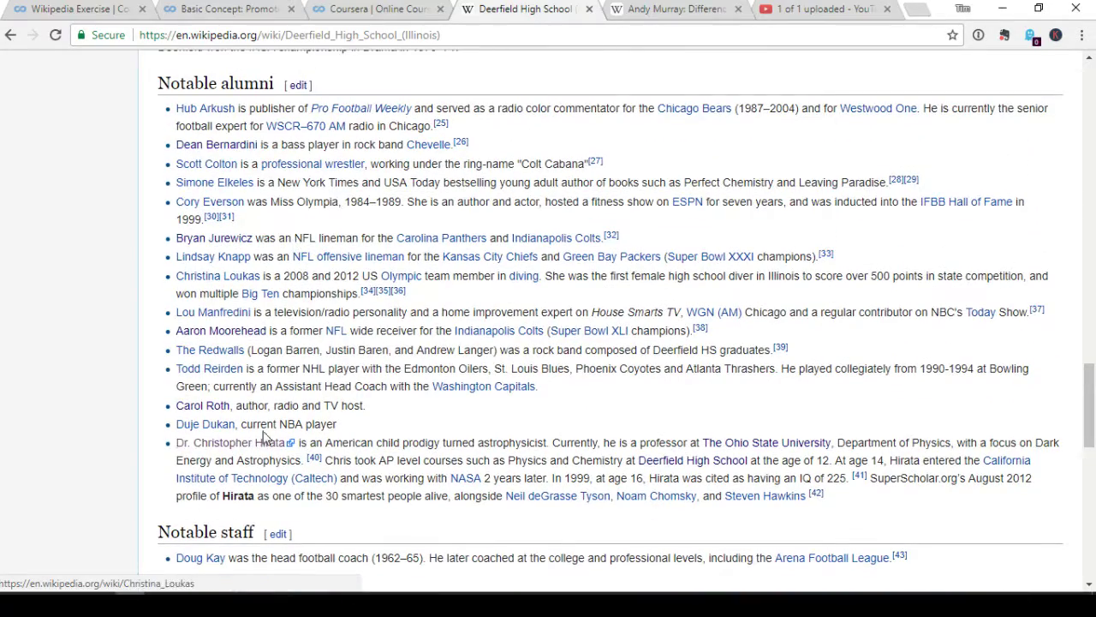
scroll(515, 454, "up", 20)
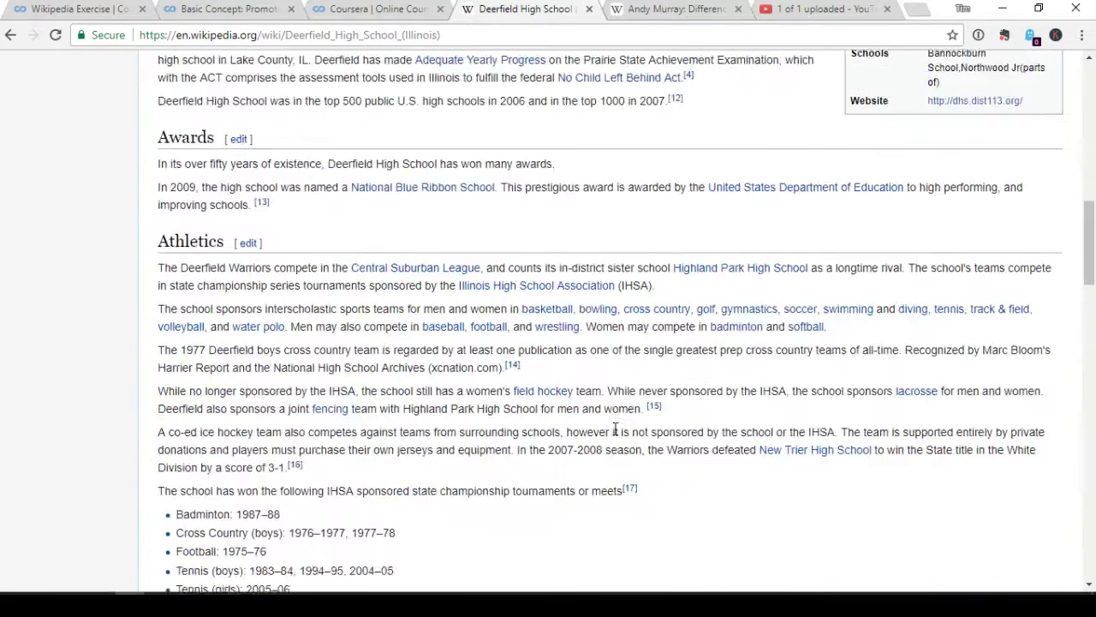
scroll(708, 377, "up", 1)
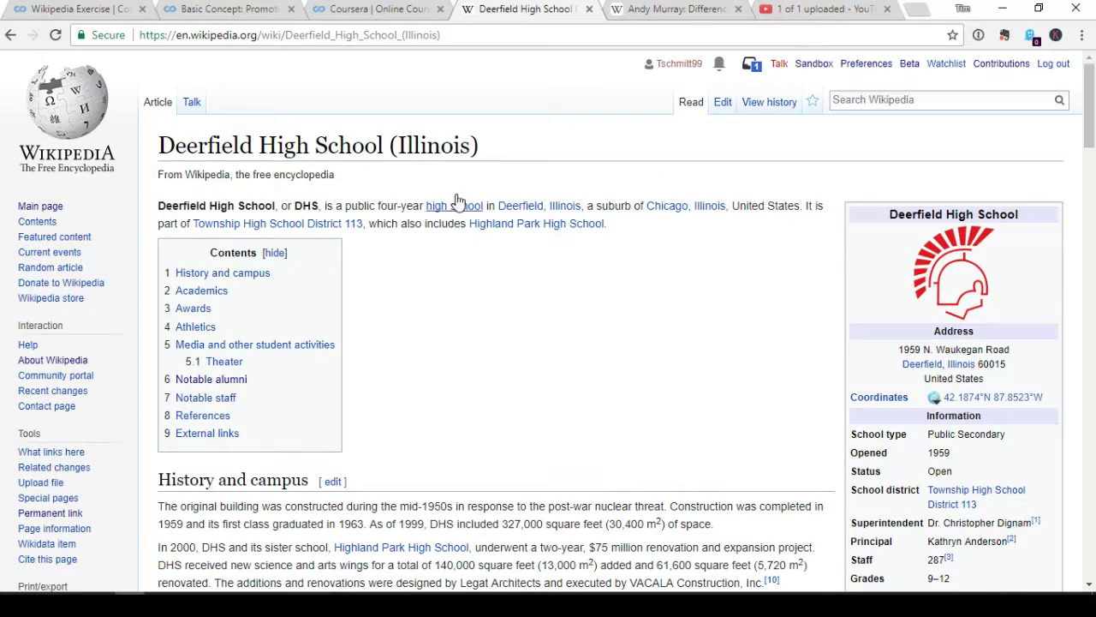
left_click(775, 103)
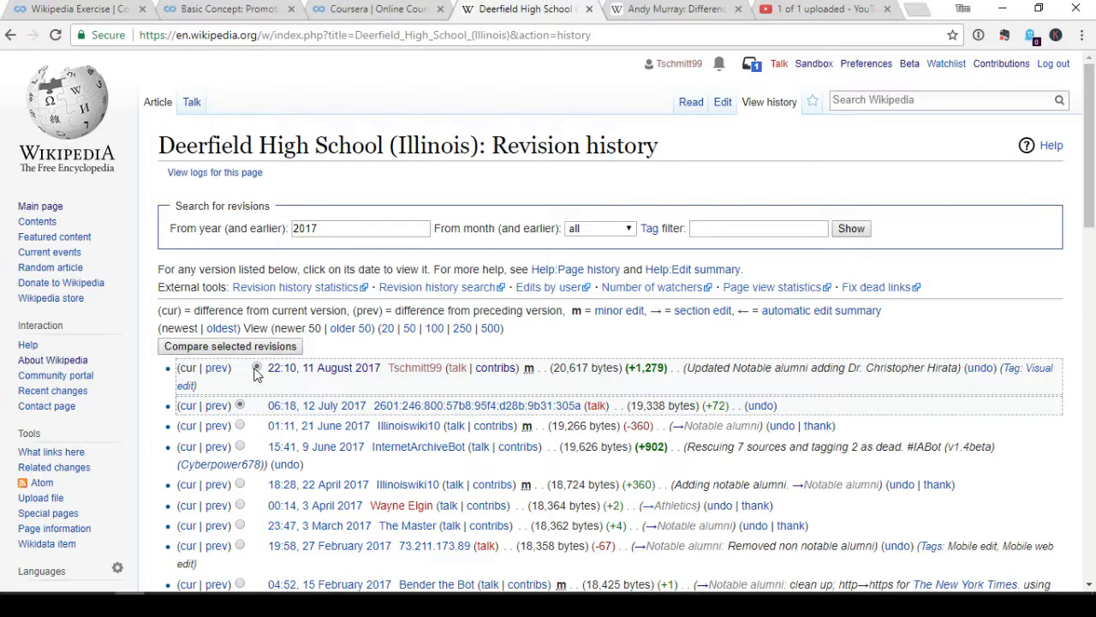
left_click(241, 547)
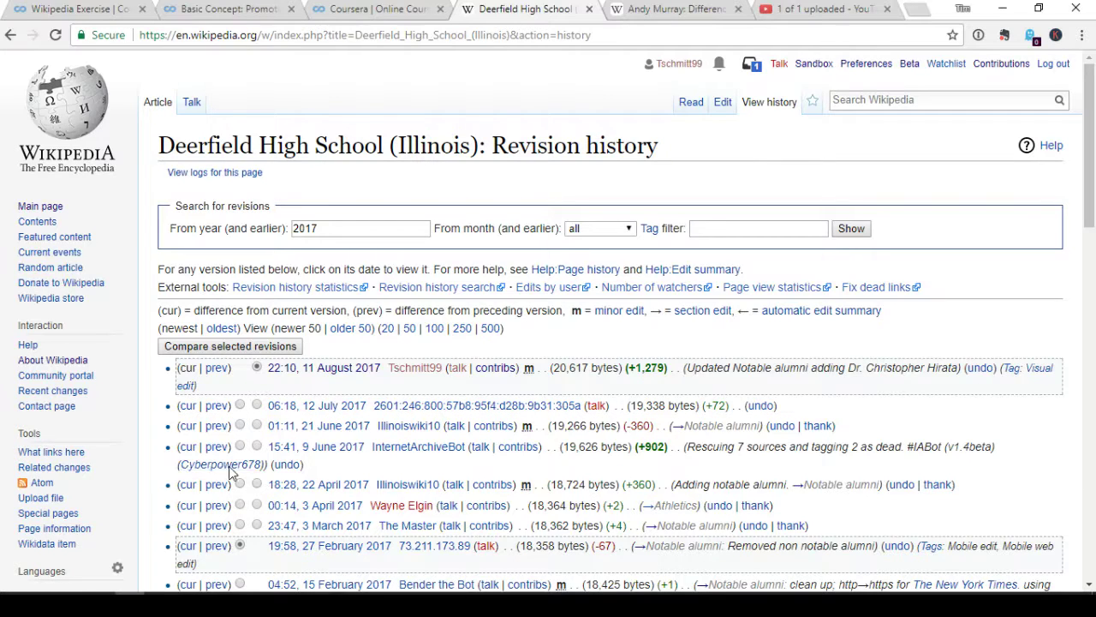
left_click(240, 406)
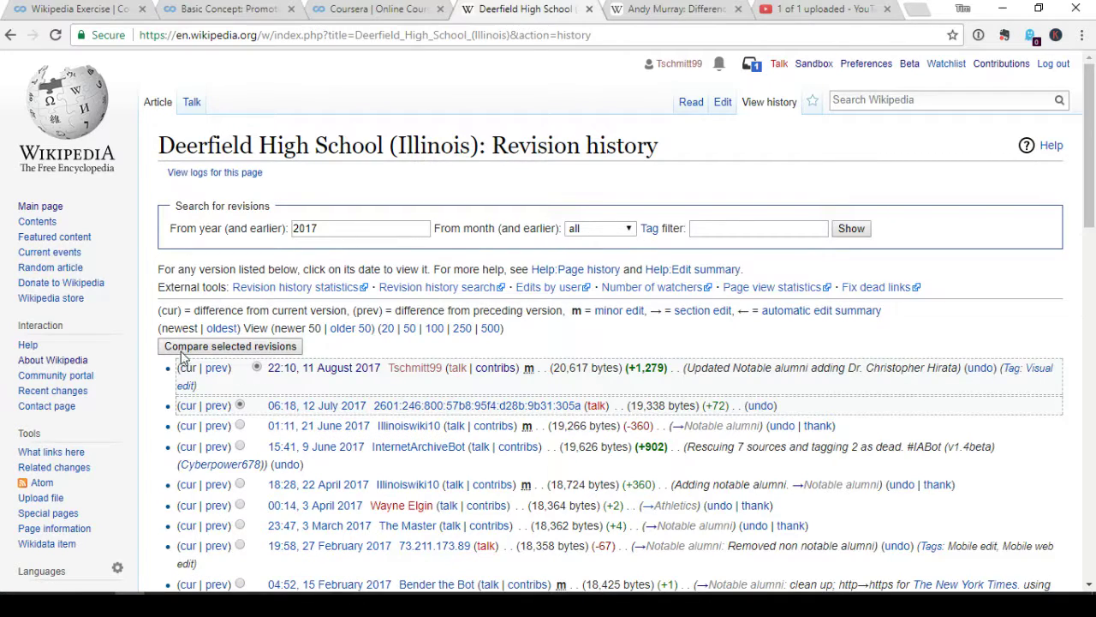
left_click(230, 346)
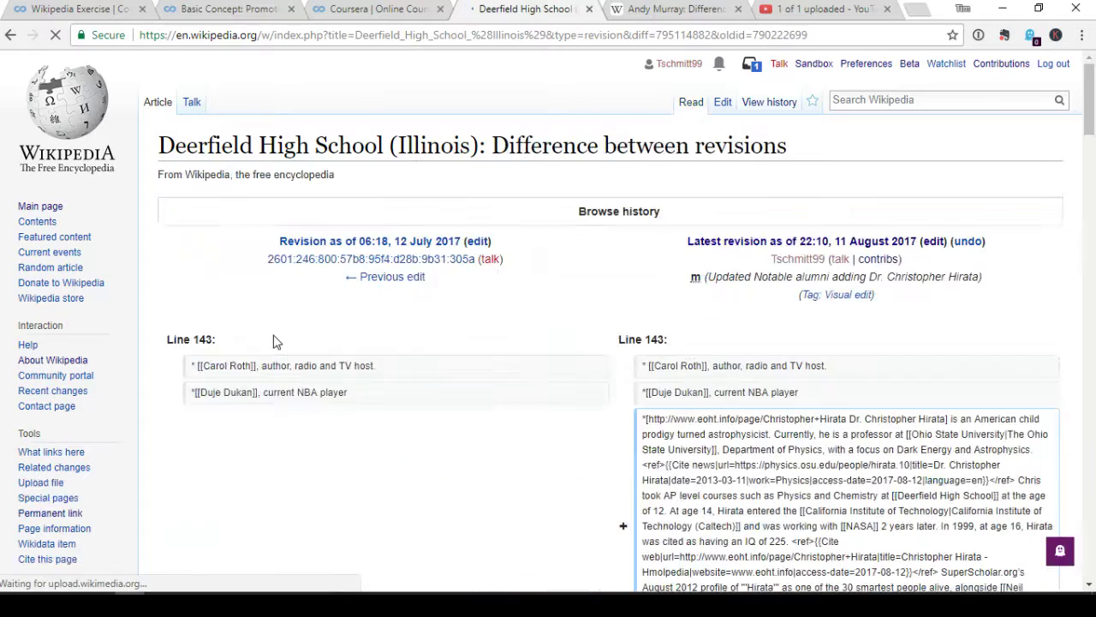
Examine the paragraph added to the alumni list in the newer revision, highlighting its full wikitext
scroll(363, 263, "down", 1)
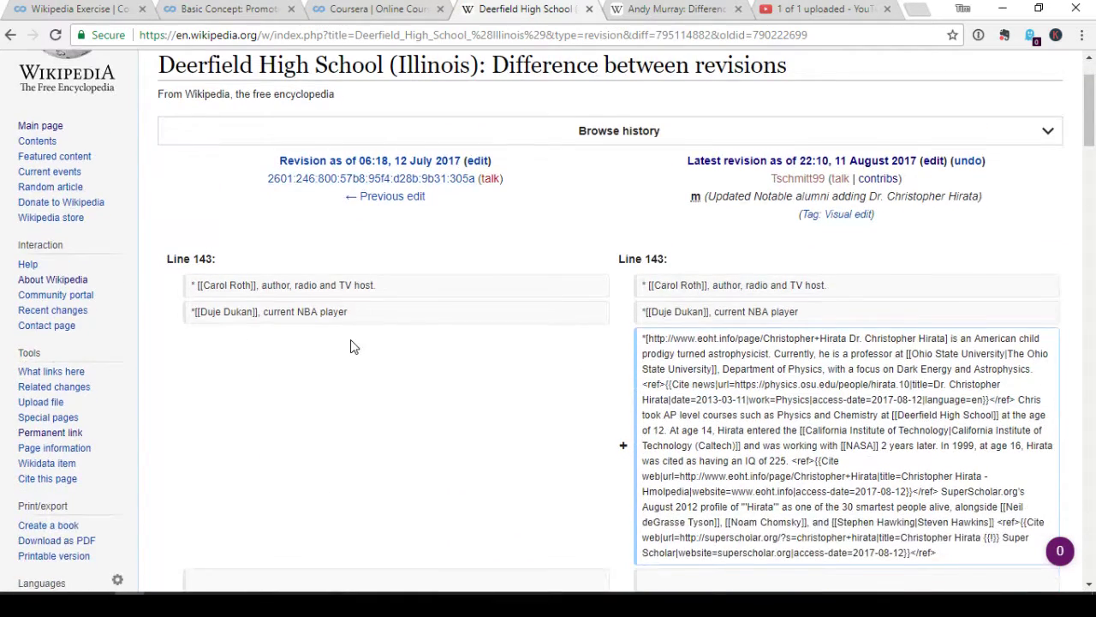
scroll(178, 131, "down", 2)
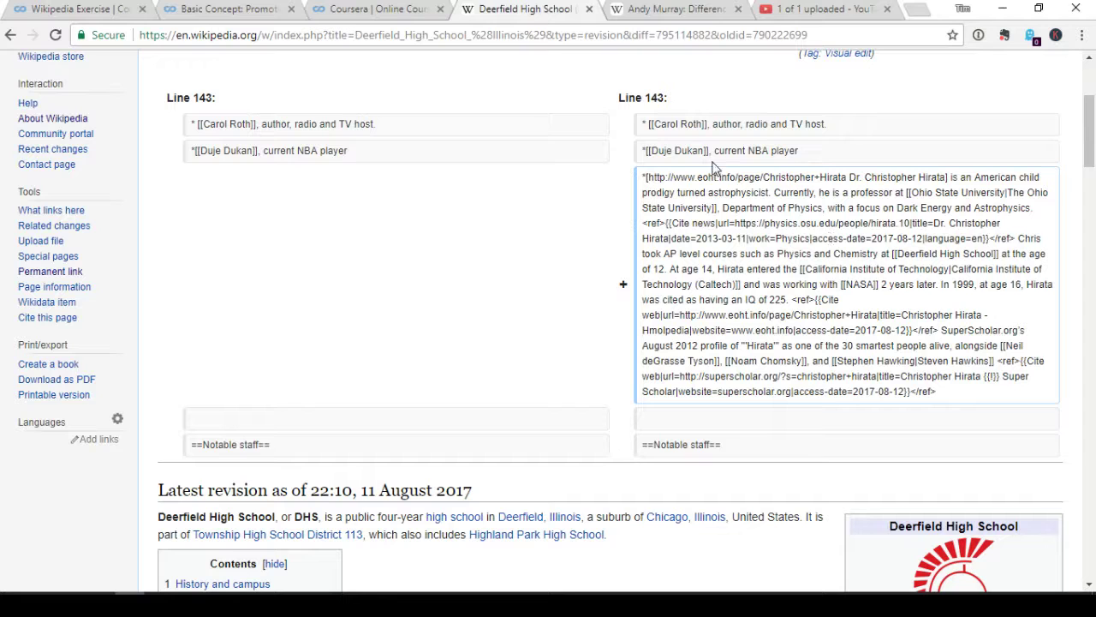
left_click_drag(648, 177, 987, 391)
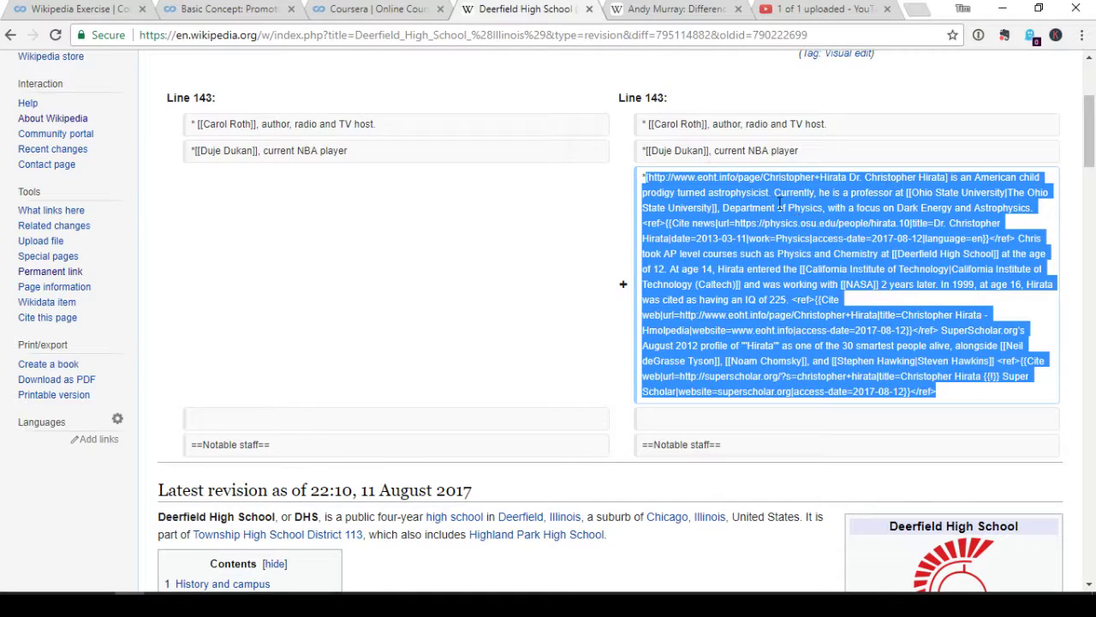
left_click(802, 283)
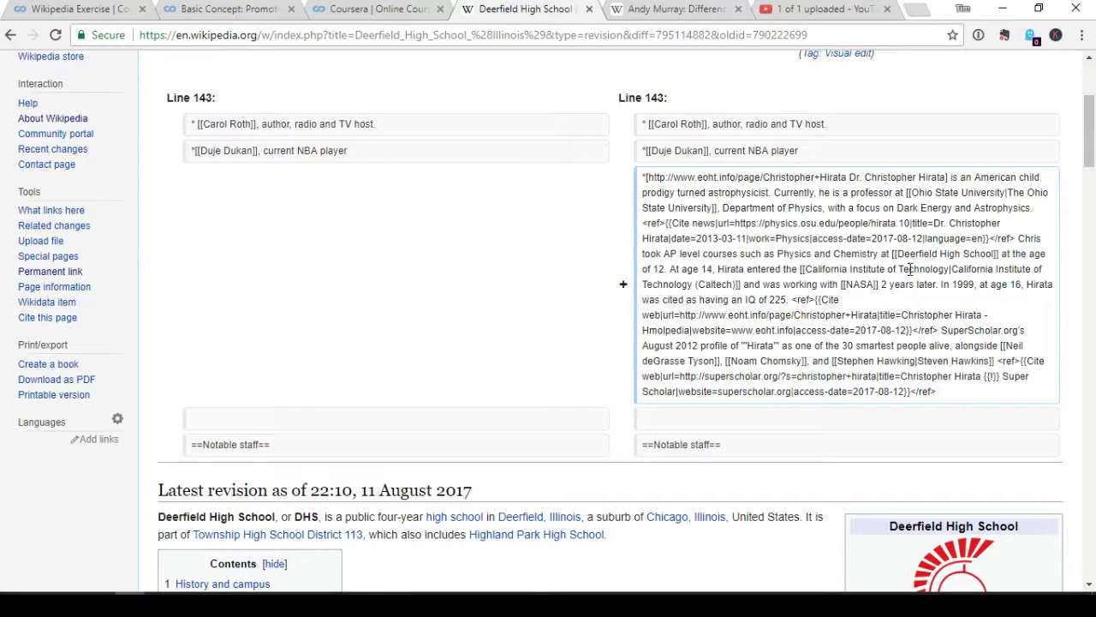
scroll(438, 336, "down", 3)
scroll(439, 336, "up", 3)
scroll(508, 356, "up", 3)
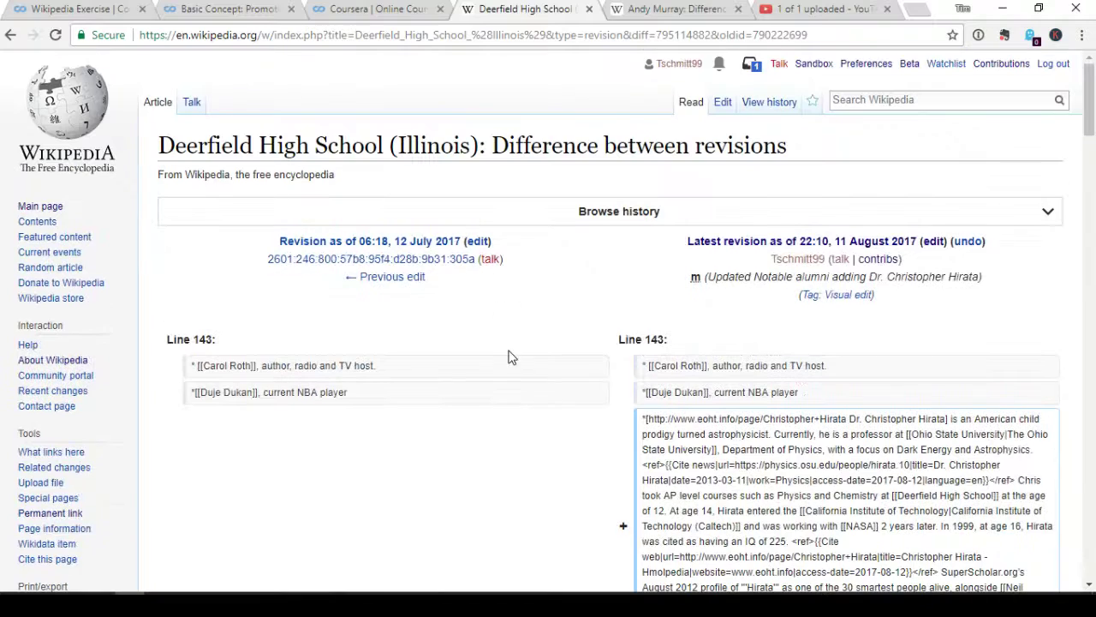
Switch to the Andy Murray page, view its current article and look through its revision history
left_click(682, 9)
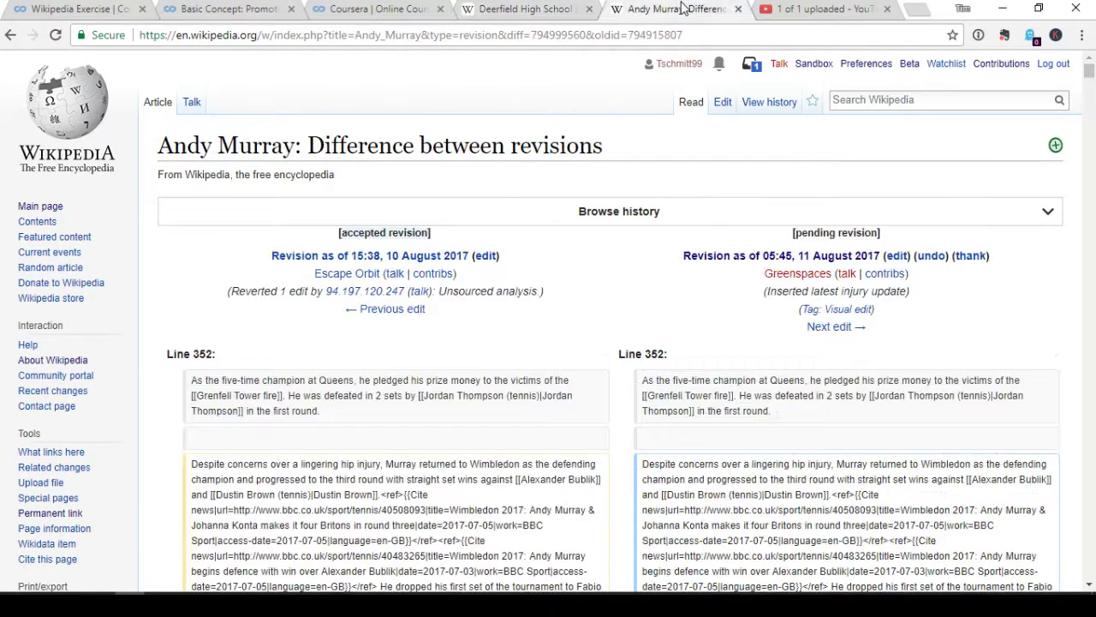
left_click(690, 103)
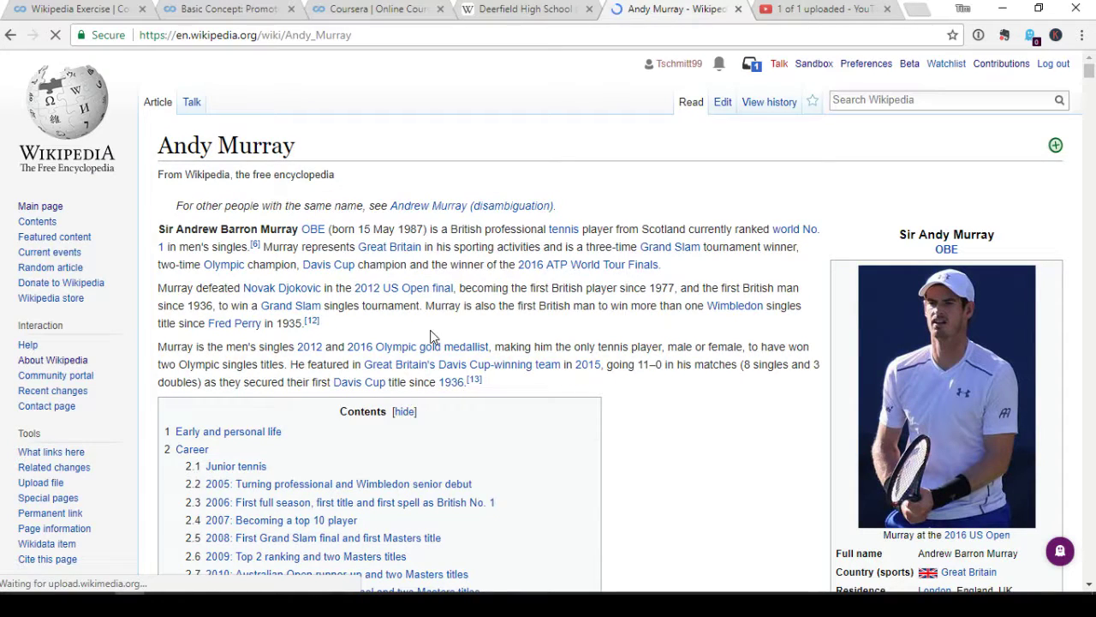
scroll(419, 369, "down", 4)
scroll(514, 325, "up", 4)
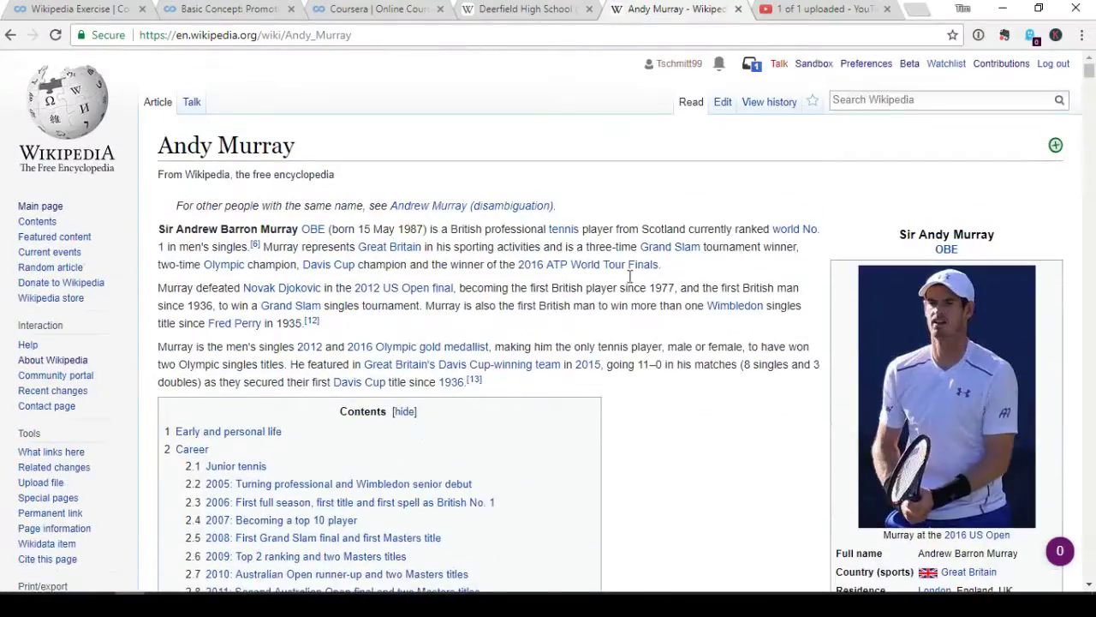
left_click(767, 106)
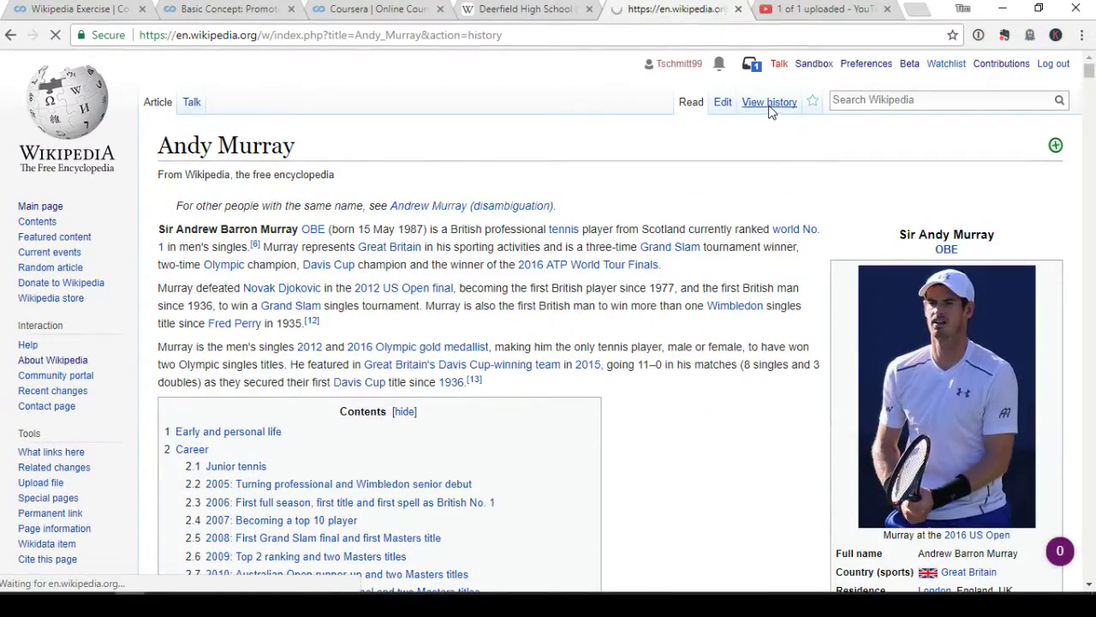
scroll(337, 452, "down", 2)
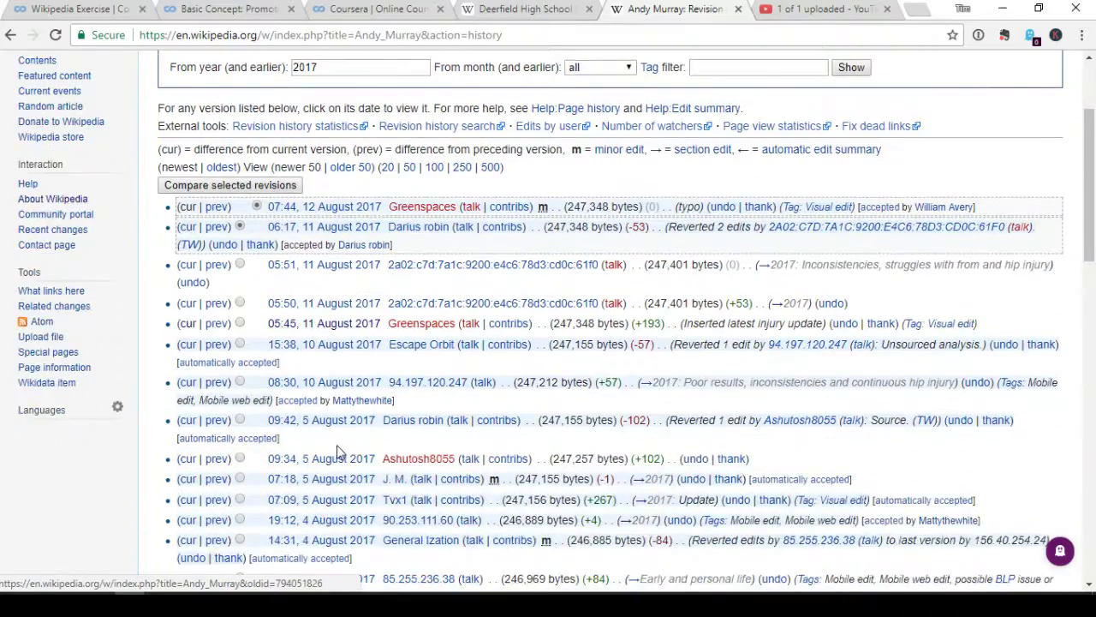
scroll(336, 451, "down", 2)
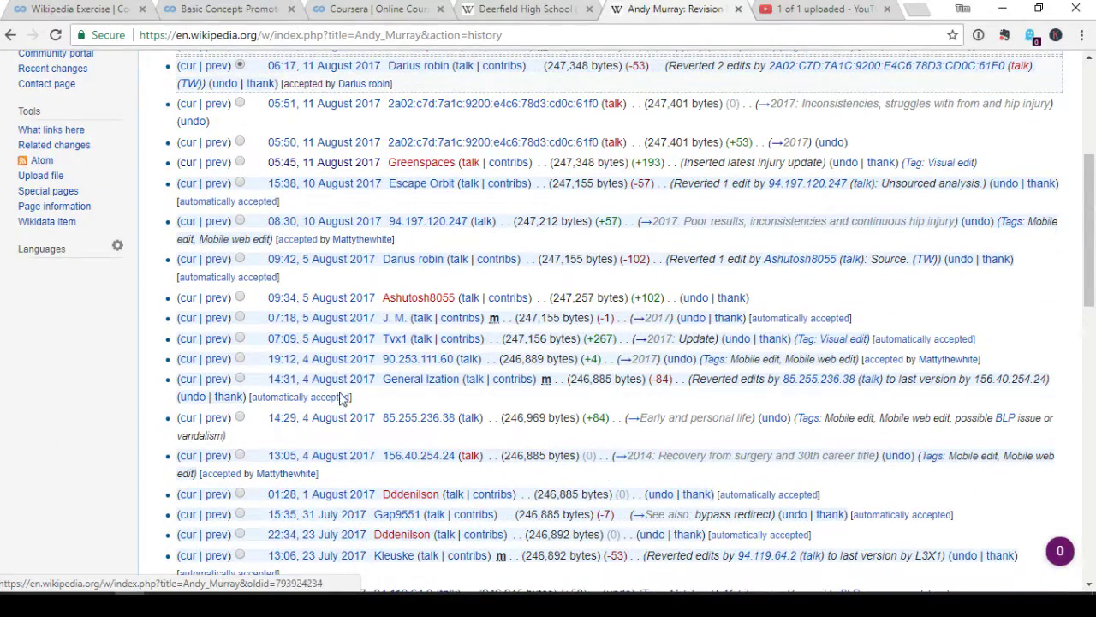
scroll(341, 398, "up", 2)
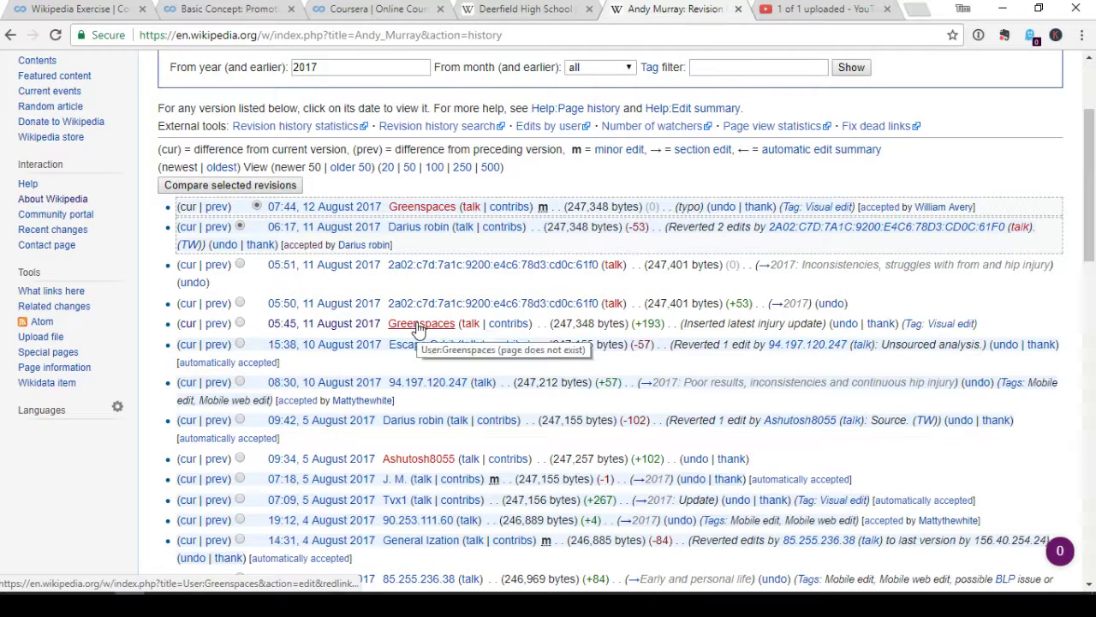
Compare the Andy Murray revision of 15:38, 10 August 2017 with the "Inserted latest injury update" revision of 05:45, 11 August 2017
left_click_drag(681, 324, 819, 321)
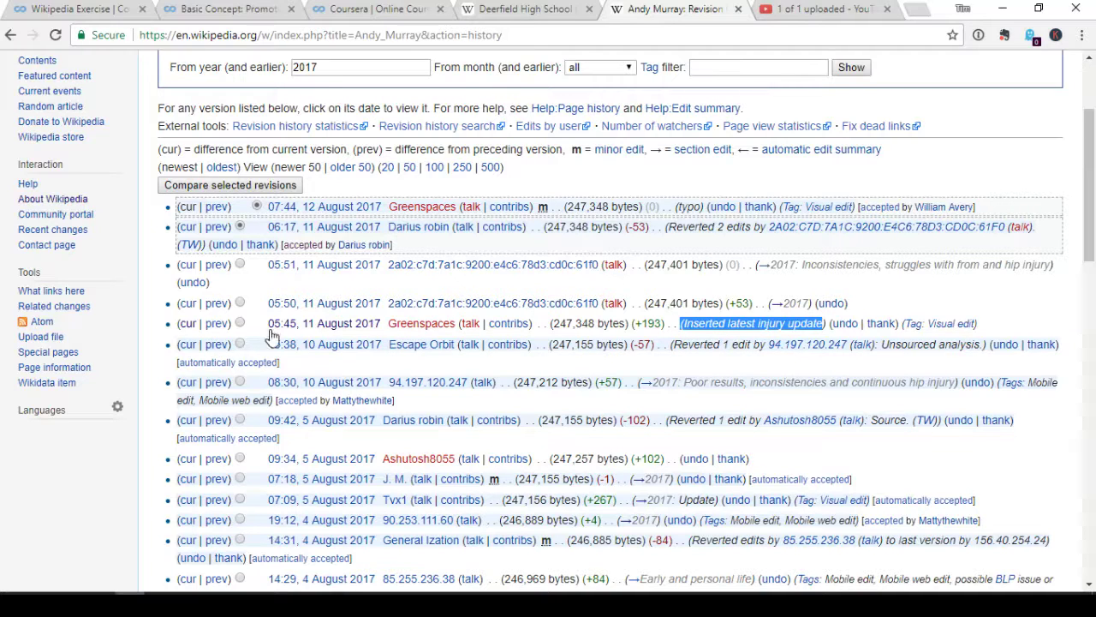
left_click(241, 345)
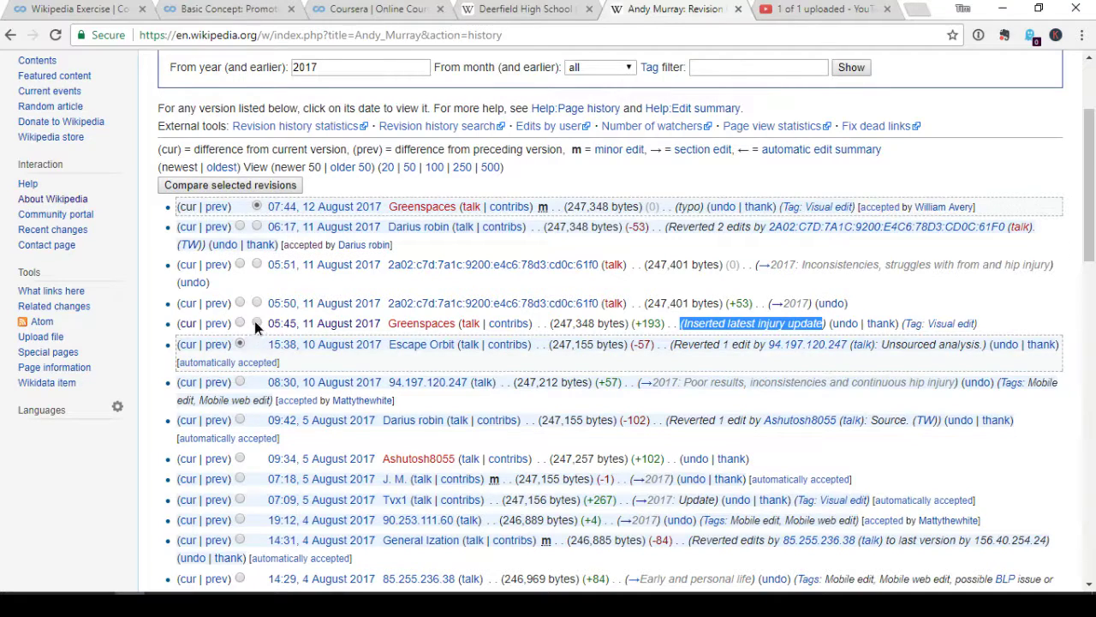
left_click(256, 324)
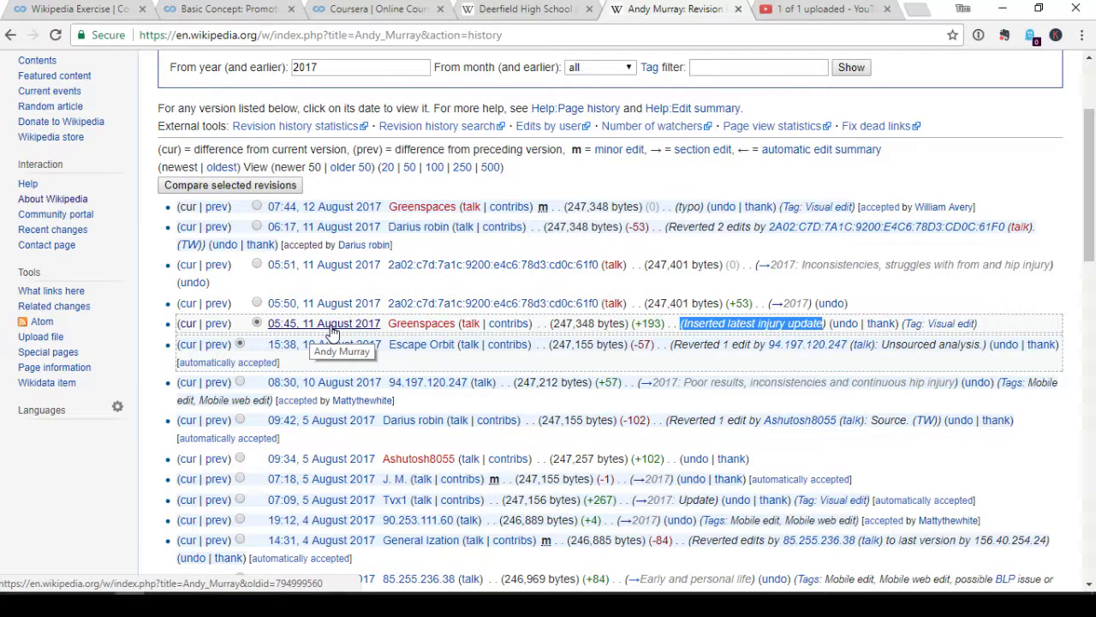
left_click(264, 186)
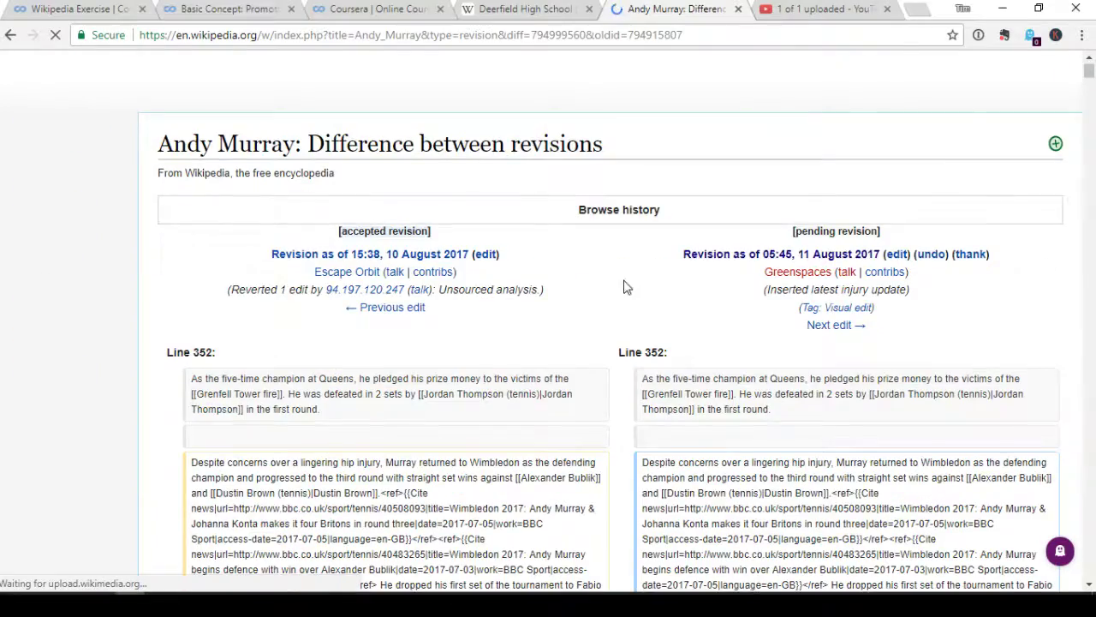
Examine the sentence added about the Cincinnati Masters withdrawal in the Andy Murray comparison, highlighting the new text
scroll(539, 307, "down", 4)
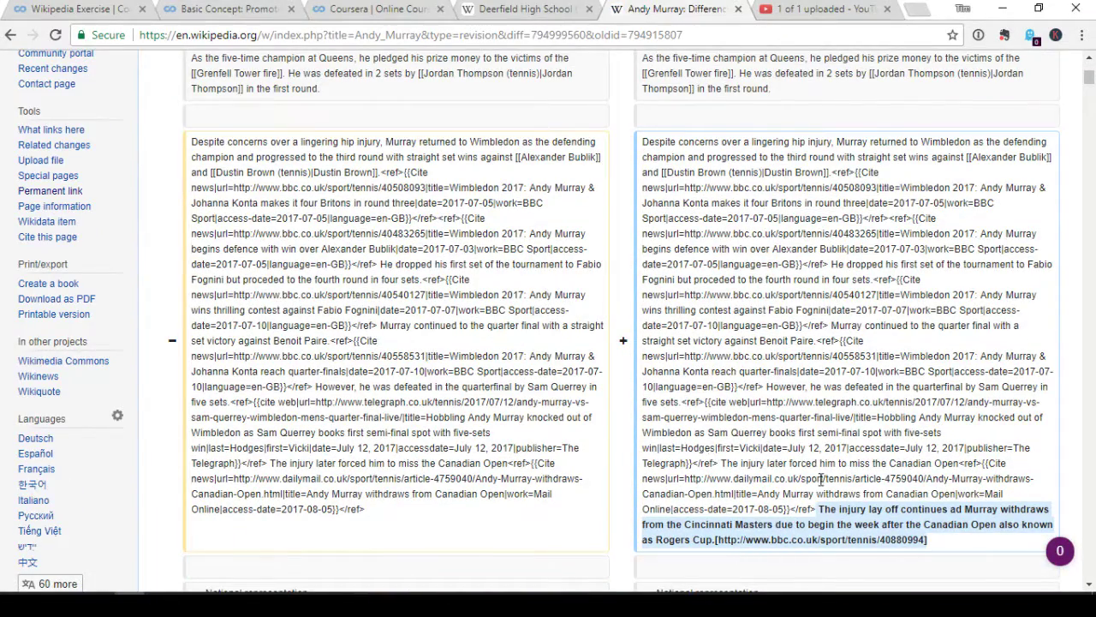
scroll(820, 480, "down", 2)
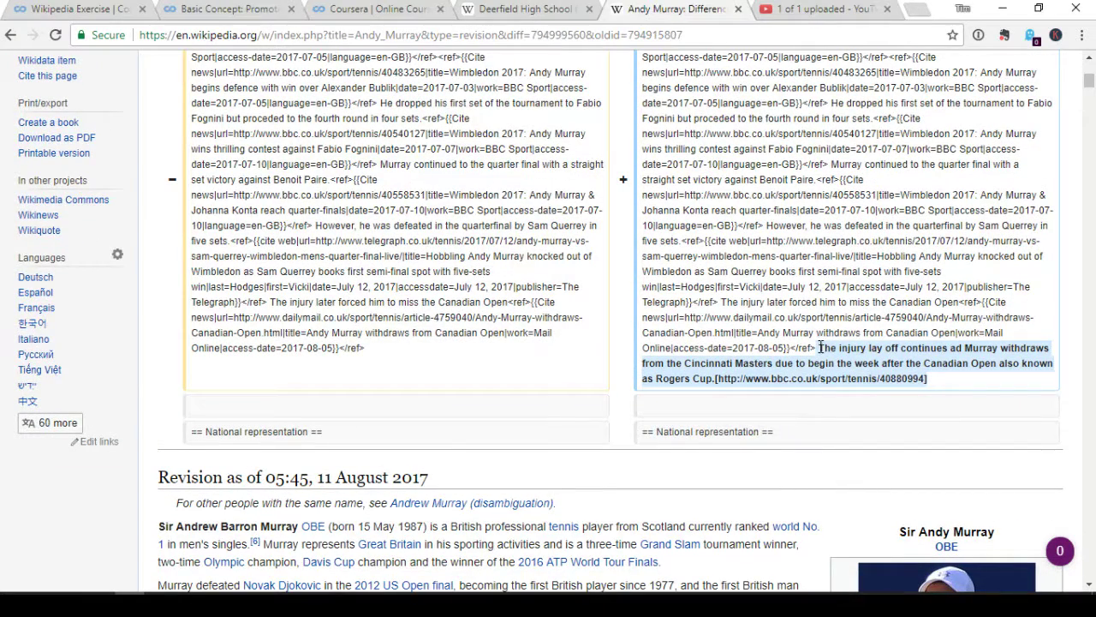
left_click_drag(818, 347, 935, 372)
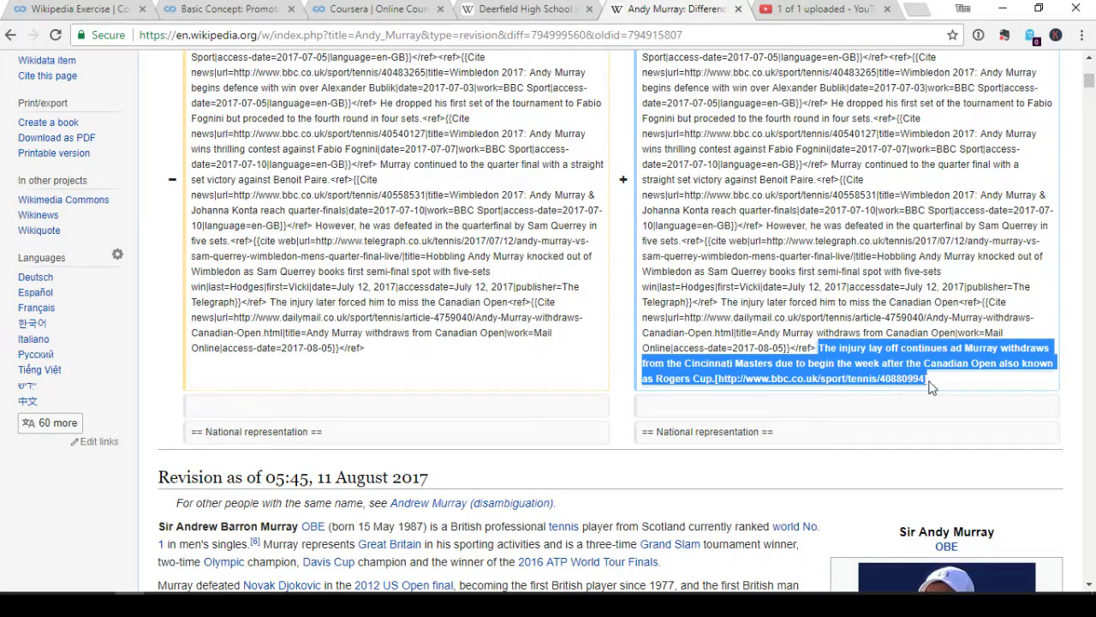
scroll(942, 388, "up", 6)
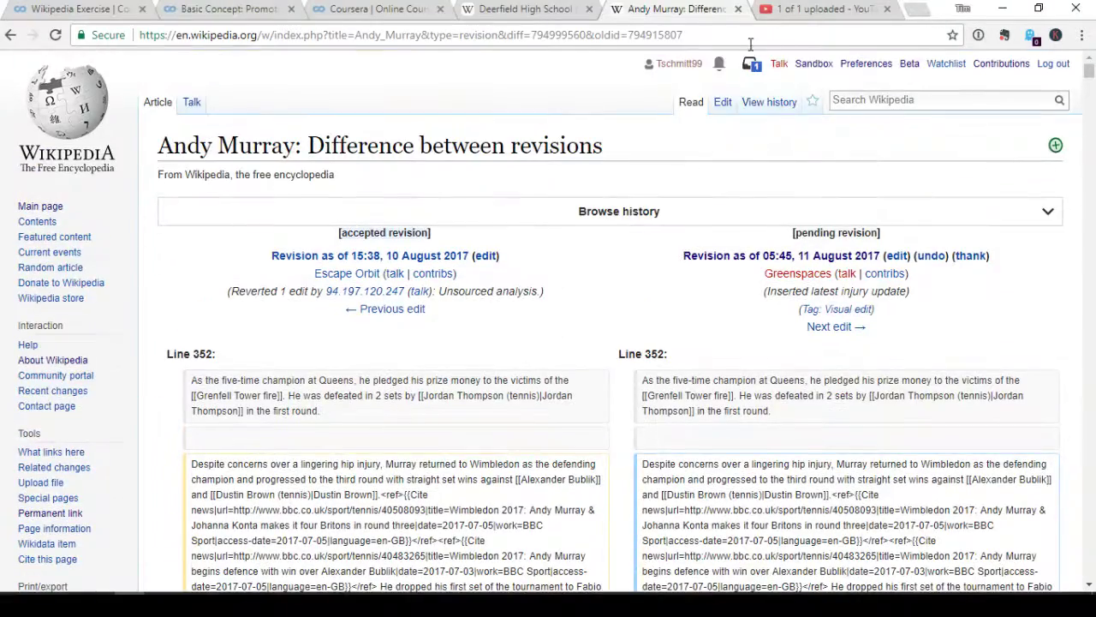
scroll(276, 169, "down", 3)
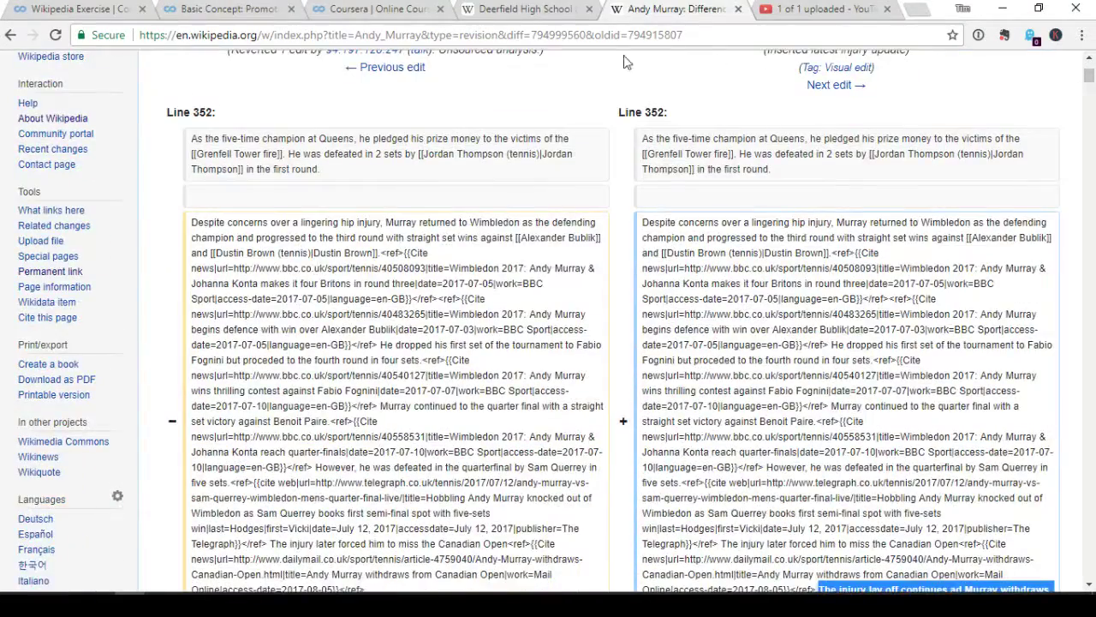
scroll(700, 72, "up", 3)
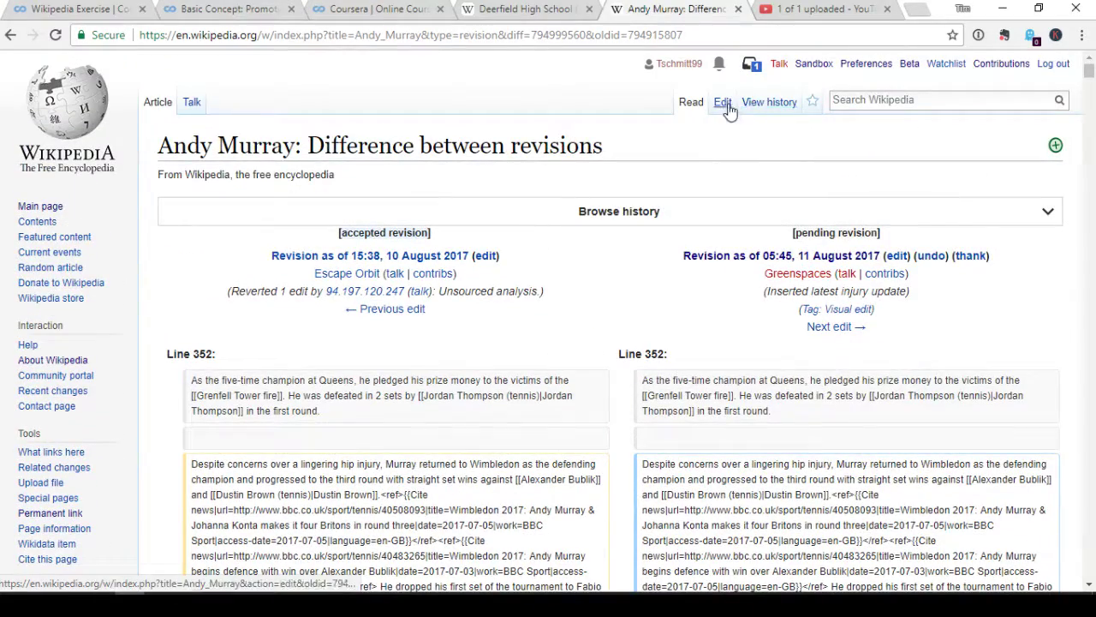
Open the current Andy Murray article and examine the injury update at the end of its 2017 section, highlighting the Canadian Open and Cincinnati Masters sentences
left_click(688, 107)
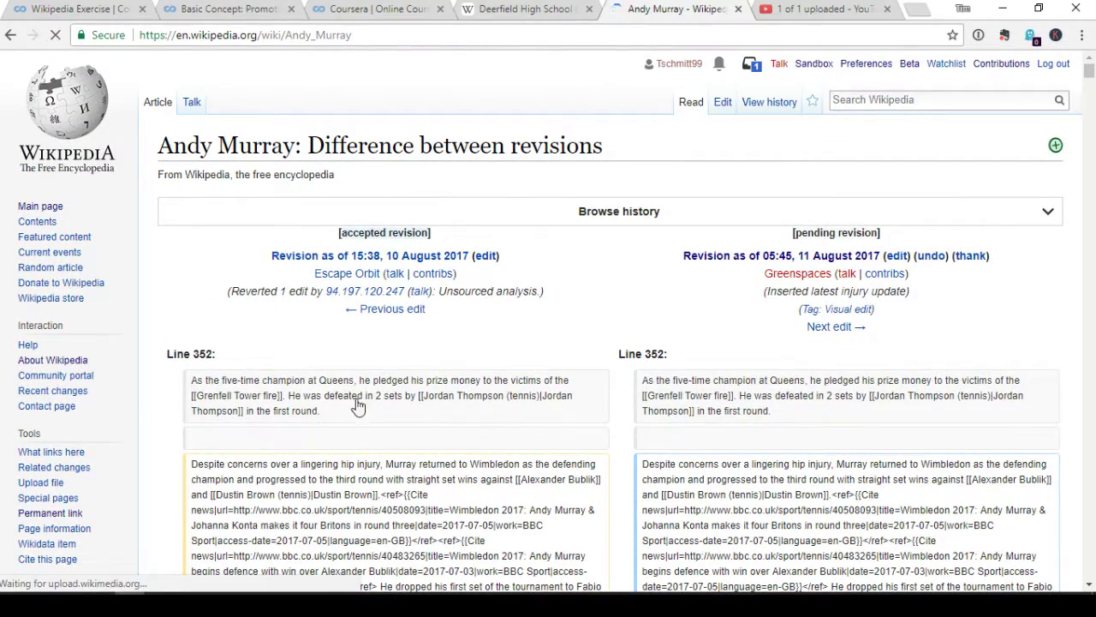
scroll(286, 399, "down", 7)
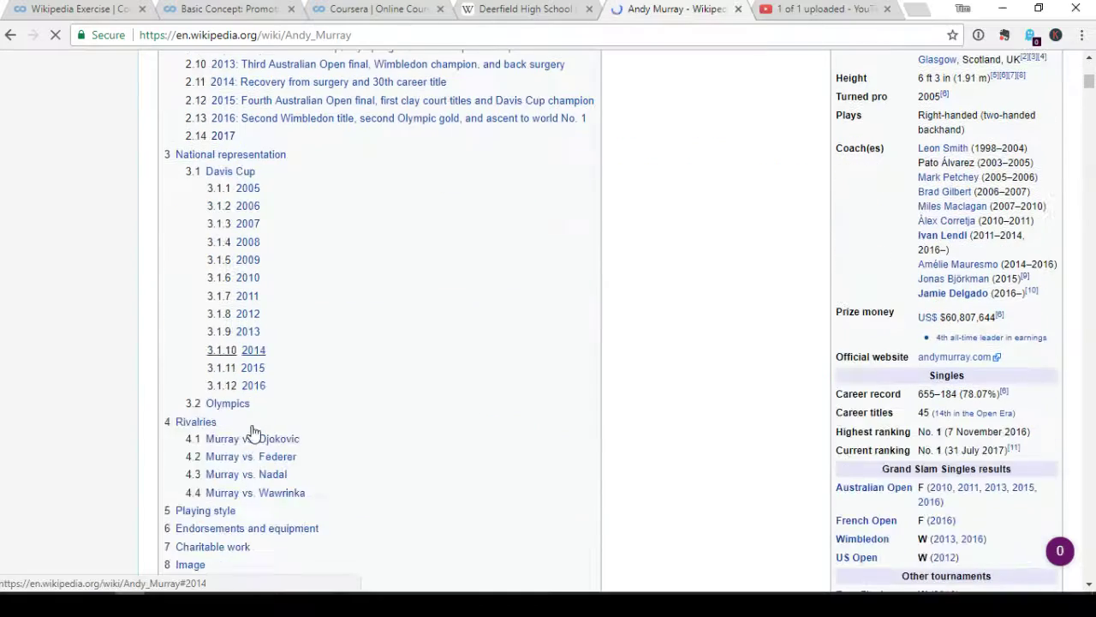
left_click(224, 136)
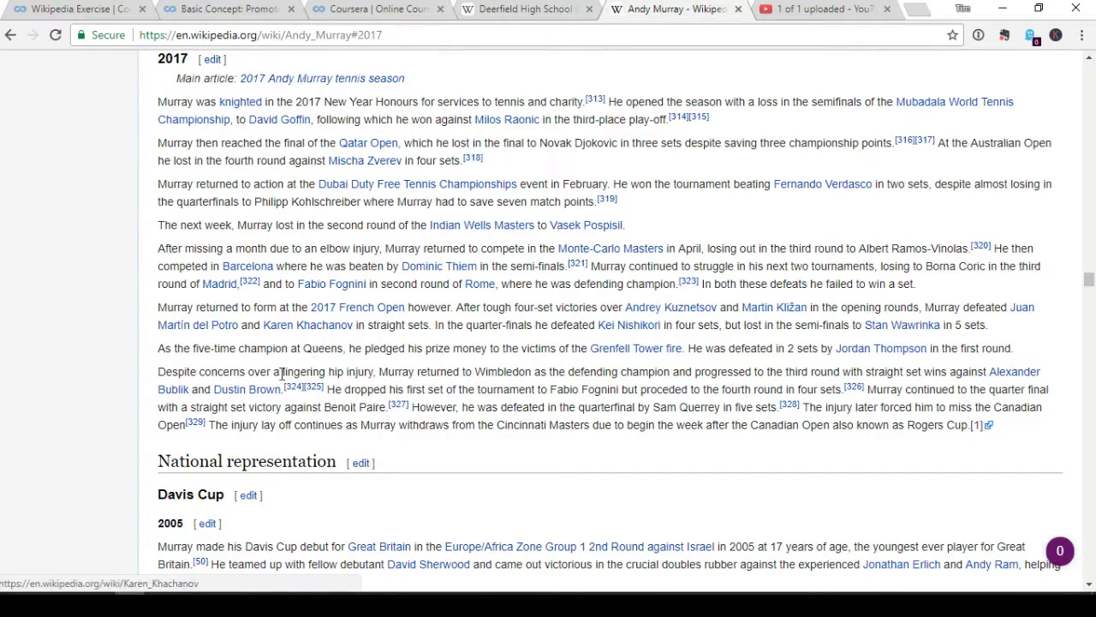
left_click_drag(807, 405, 978, 434)
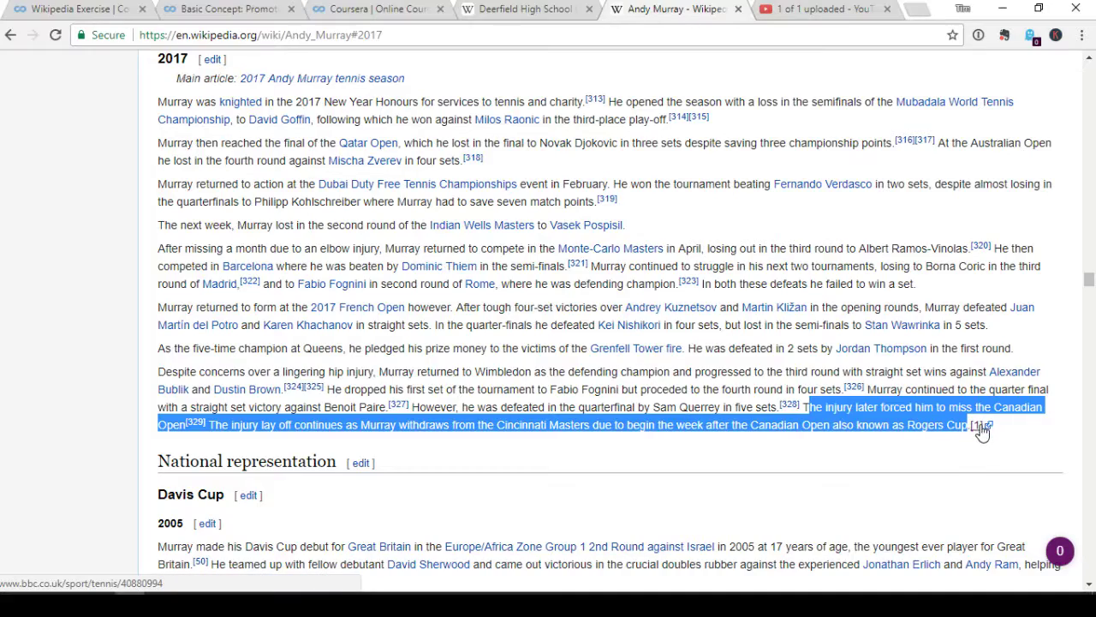
scroll(805, 394, "up", 20)
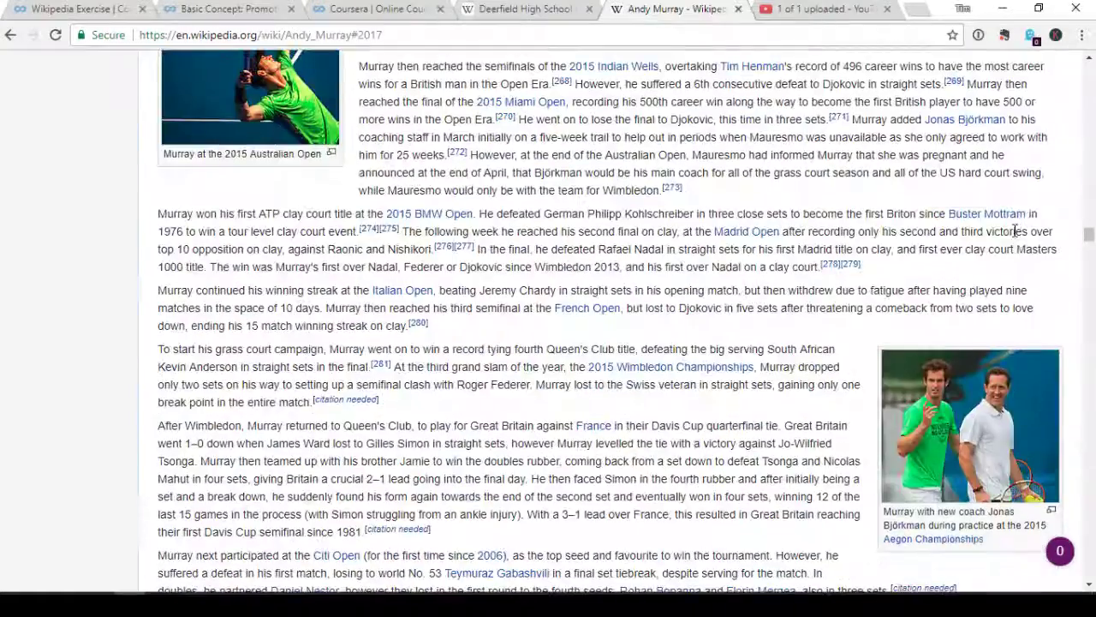
left_click_drag(1091, 242, 1087, 60)
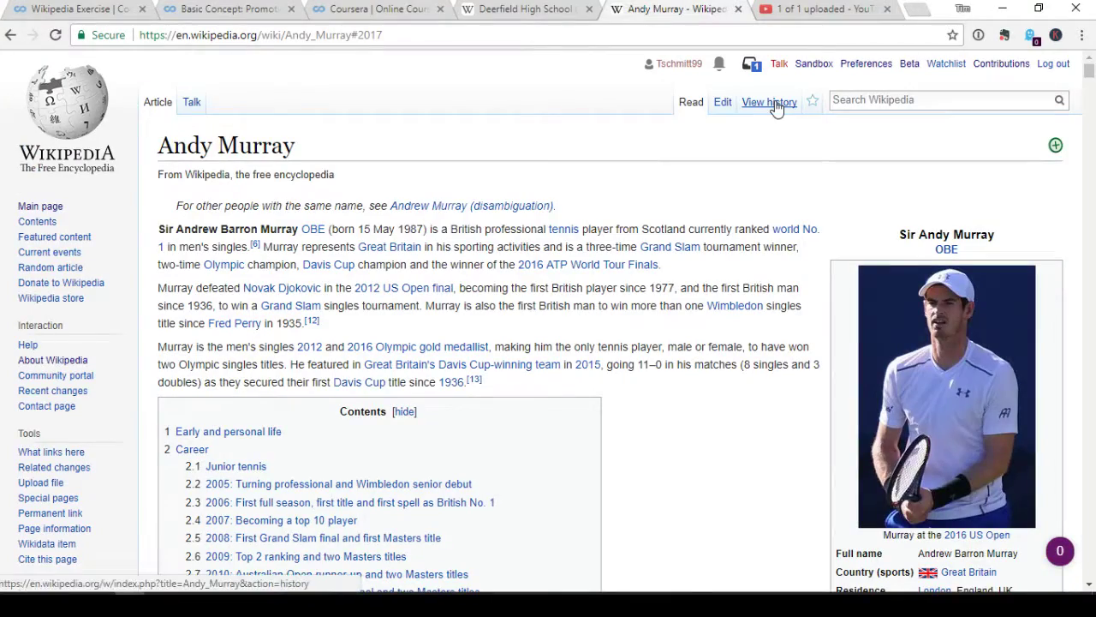